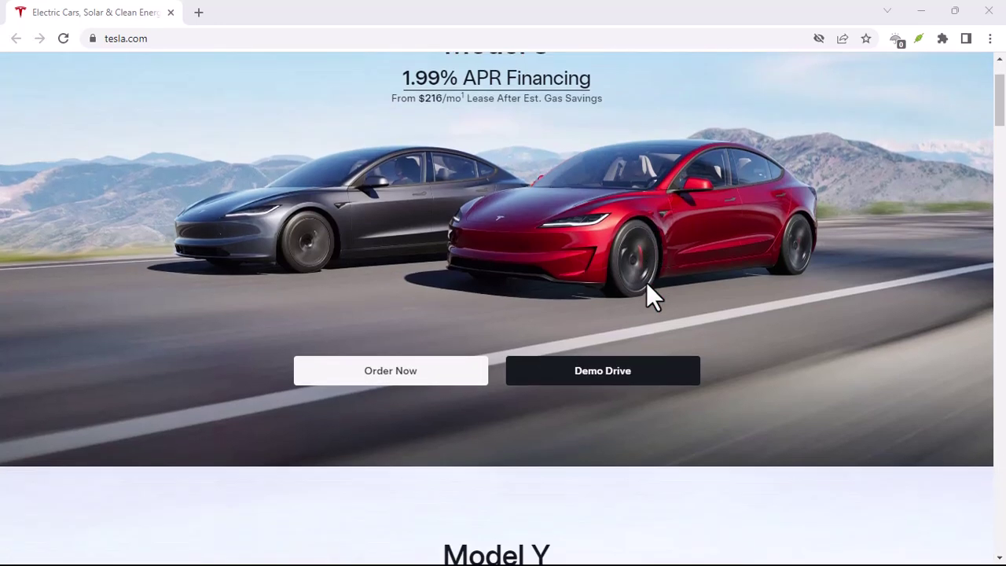
# Scroll from the Model 3 banner past Model Y and Model X to Model S ($66,490) and Cybertruck.
pyautogui.scroll(-1, 646, 297)
pyautogui.scroll(-1, 646, 297)
pyautogui.scroll(-2, 647, 297)
pyautogui.scroll(-3, 646, 297)
pyautogui.scroll(-1, 647, 286)
pyautogui.scroll(-1, 646, 286)
pyautogui.scroll(-1, 647, 286)
pyautogui.scroll(-2, 647, 286)
pyautogui.scroll(-2, 646, 285)
pyautogui.scroll(-1, 646, 285)
pyautogui.scroll(-2, 646, 285)
pyautogui.scroll(-1, 647, 284)
pyautogui.scroll(-1, 646, 284)
pyautogui.scroll(-2, 647, 284)
pyautogui.scroll(-1, 647, 285)
pyautogui.scroll(-2, 646, 285)
pyautogui.scroll(-2, 647, 286)
pyautogui.scroll(-2, 651, 296)
pyautogui.scroll(-2, 651, 296)
pyautogui.scroll(-2, 651, 297)
pyautogui.scroll(-1, 651, 296)
pyautogui.scroll(-1, 652, 296)
pyautogui.scroll(-2, 651, 296)
pyautogui.scroll(-2, 652, 296)
pyautogui.scroll(-2, 652, 296)
pyautogui.scroll(-2, 652, 296)
pyautogui.scroll(-2, 651, 296)
pyautogui.scroll(-2, 652, 297)
pyautogui.scroll(-1, 652, 296)
pyautogui.scroll(-1, 652, 296)
pyautogui.scroll(-2, 652, 296)
pyautogui.scroll(-2, 651, 296)
pyautogui.scroll(-1, 651, 297)
pyautogui.scroll(-1, 651, 296)
pyautogui.scroll(1, 651, 297)
pyautogui.scroll(7, 651, 296)
pyautogui.scroll(4, 651, 296)
pyautogui.scroll(1, 652, 296)
pyautogui.scroll(5, 651, 296)
pyautogui.scroll(3, 651, 296)
pyautogui.scroll(3, 651, 296)
pyautogui.scroll(5, 651, 296)
pyautogui.scroll(4, 652, 296)
pyautogui.scroll(5, 651, 296)
pyautogui.scroll(3, 651, 296)
pyautogui.scroll(-1, 651, 296)
pyautogui.scroll(-2, 651, 296)
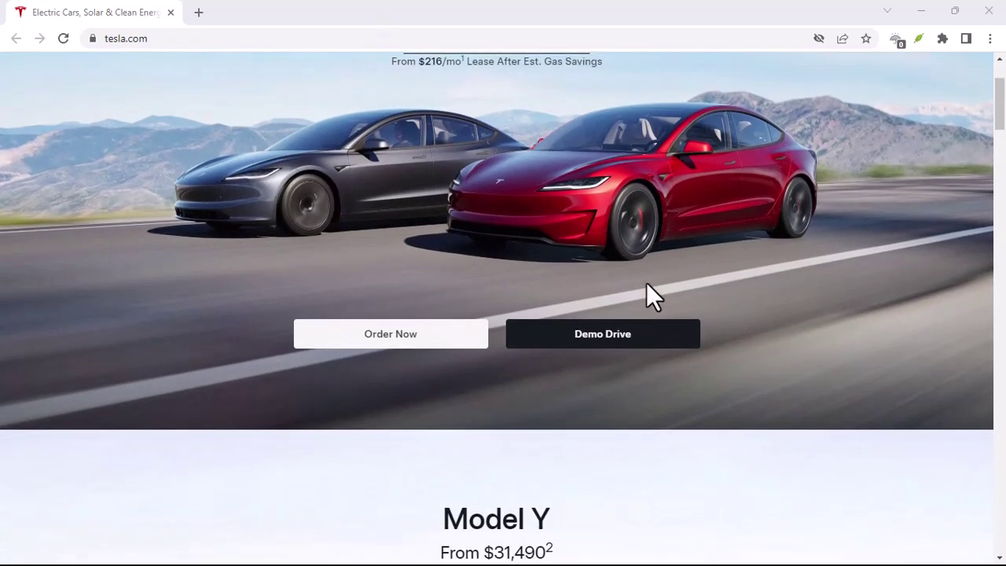
pyautogui.scroll(-3, 651, 296)
pyautogui.scroll(-2, 651, 296)
pyautogui.scroll(-2, 651, 297)
pyautogui.scroll(-3, 651, 296)
pyautogui.scroll(-1, 651, 296)
pyautogui.scroll(-3, 652, 296)
pyautogui.scroll(-2, 652, 297)
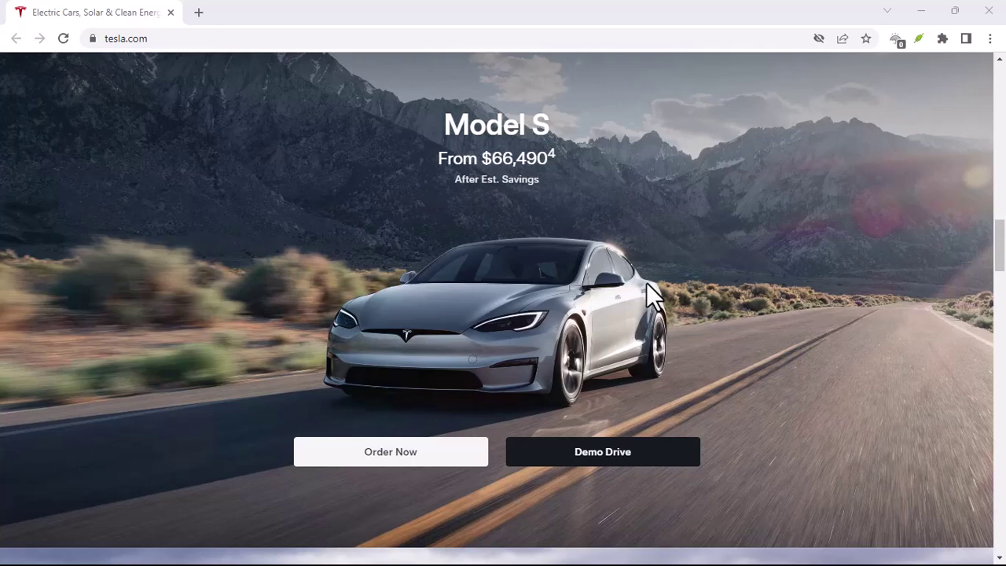
pyautogui.scroll(-2, 652, 296)
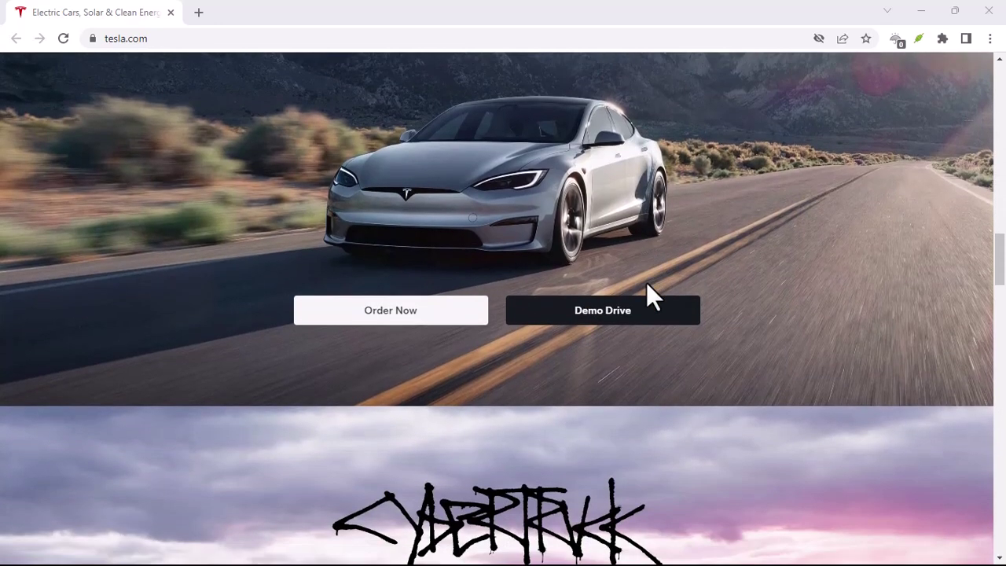
pyautogui.scroll(-3, 651, 297)
pyautogui.scroll(-2, 652, 296)
pyautogui.scroll(-2, 651, 297)
pyautogui.scroll(-2, 651, 296)
# Scroll past Solar Panels, Solar Roof and Powerwall down to Accessories and the footer disclaimers.
pyautogui.scroll(-1, 652, 296)
pyautogui.scroll(-2, 652, 296)
pyautogui.scroll(-2, 651, 296)
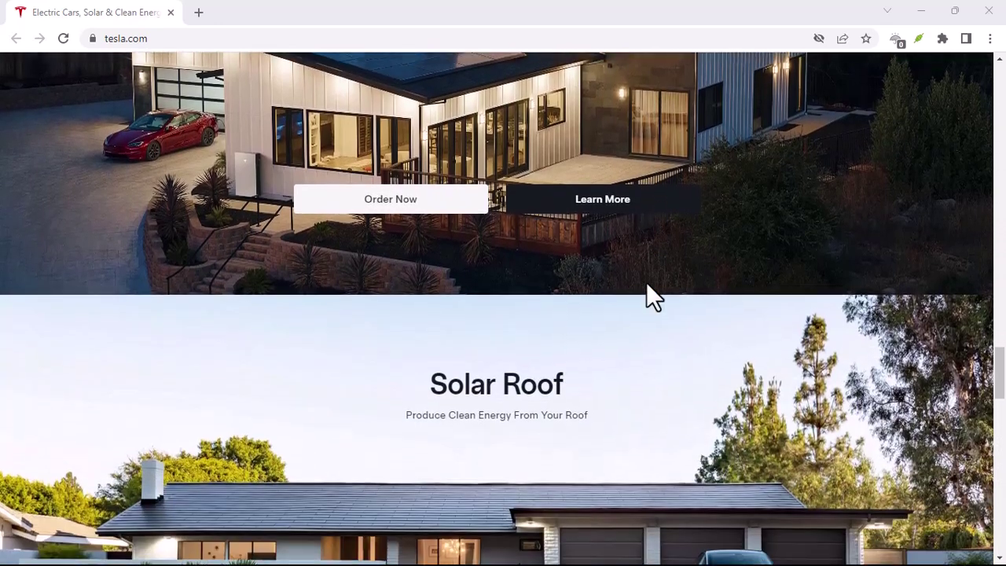
pyautogui.scroll(-1, 652, 296)
pyautogui.scroll(-1, 651, 296)
pyautogui.scroll(-2, 651, 296)
pyautogui.scroll(-1, 651, 296)
pyautogui.scroll(-1, 651, 296)
pyautogui.scroll(-5, 651, 296)
pyautogui.scroll(-2, 651, 296)
pyautogui.scroll(-3, 652, 296)
pyautogui.scroll(-2, 651, 297)
pyautogui.scroll(-1, 651, 296)
pyautogui.scroll(-1, 651, 296)
# Scroll up slightly so the Accessories heading, wall charger and Shop Now button show fully.
pyautogui.scroll(5, 651, 296)
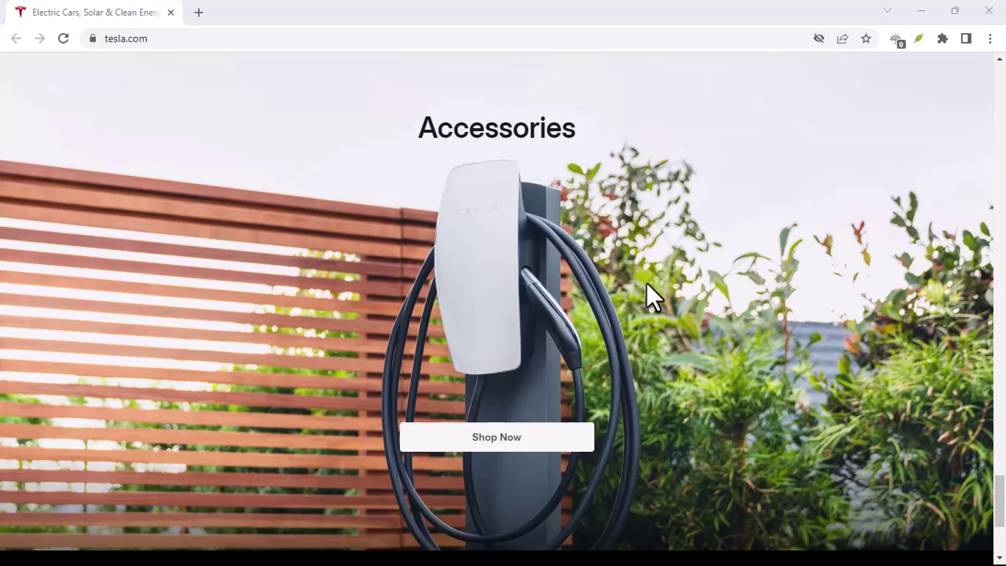